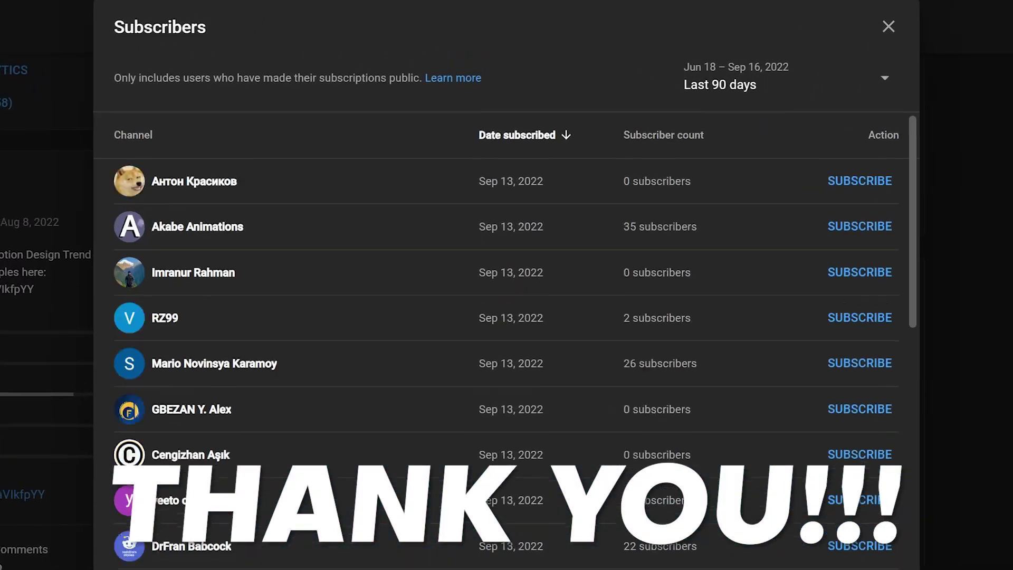
Scroll down through the Subscribers list in YouTube Studio.
scroll(444, 274, down, 5)
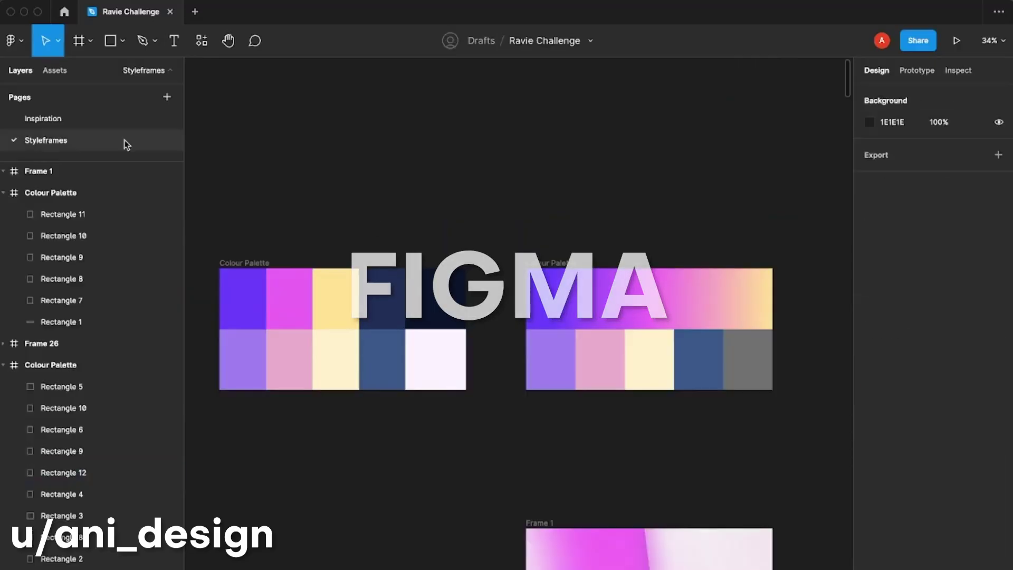
Go to the Inspiration page and sample colours from the Gradients references with the eyedropper.
click(101, 117)
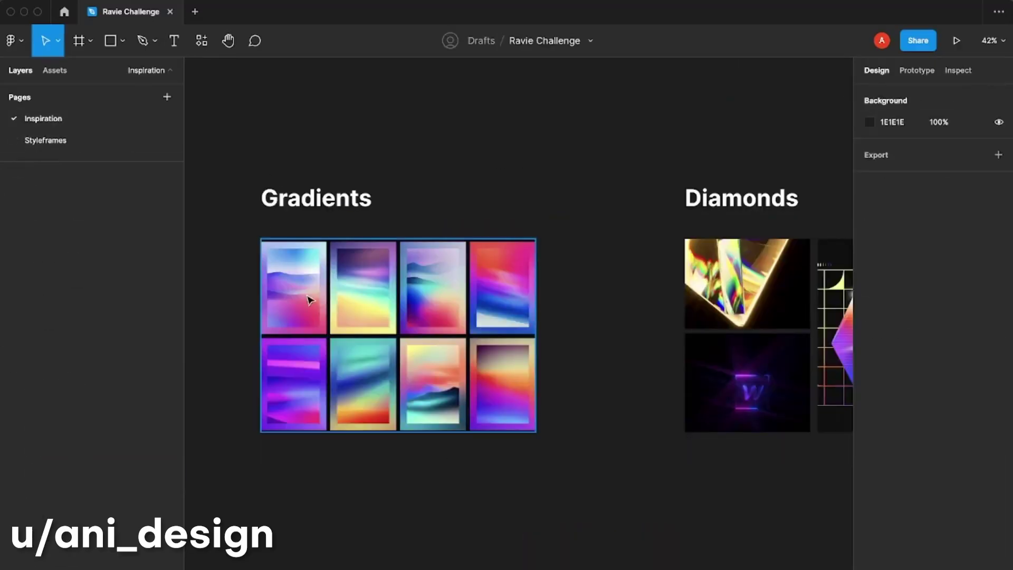
scroll(309, 300, up, 5)
scroll(308, 300, down, 2)
key(i)
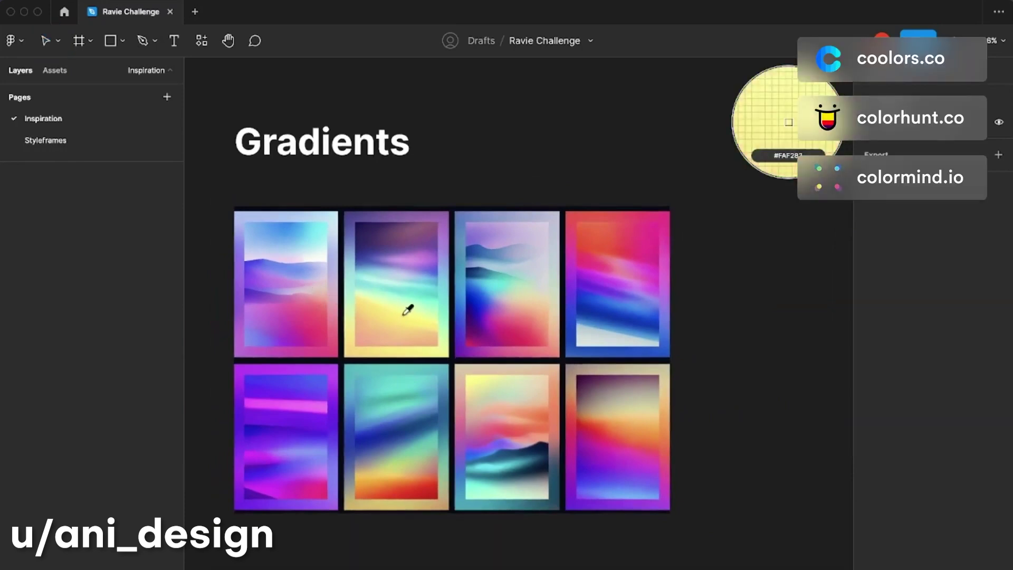
scroll(504, 430, right, 10)
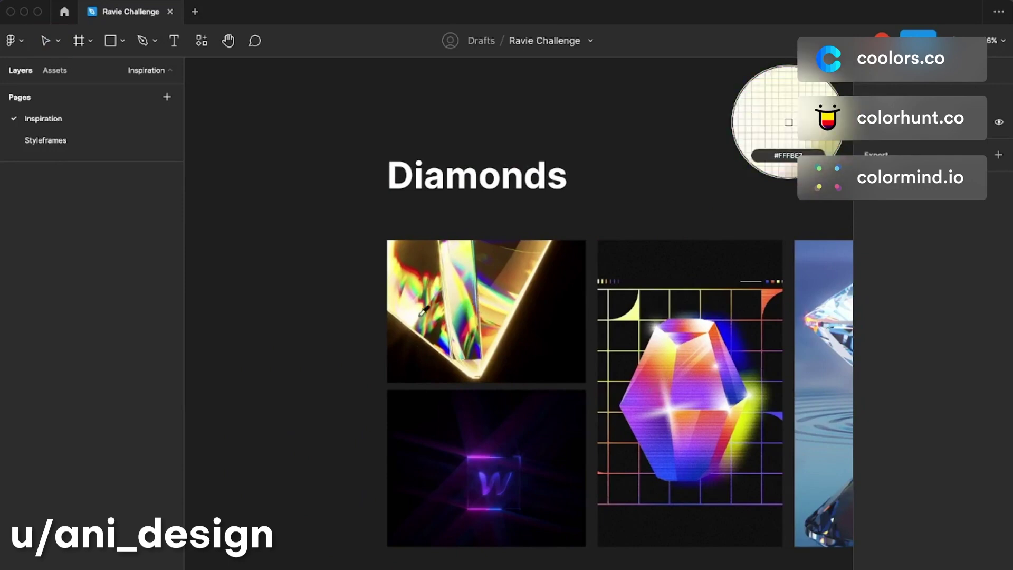
scroll(424, 310, down, 5)
key(Escape)
scroll(378, 290, up, 3)
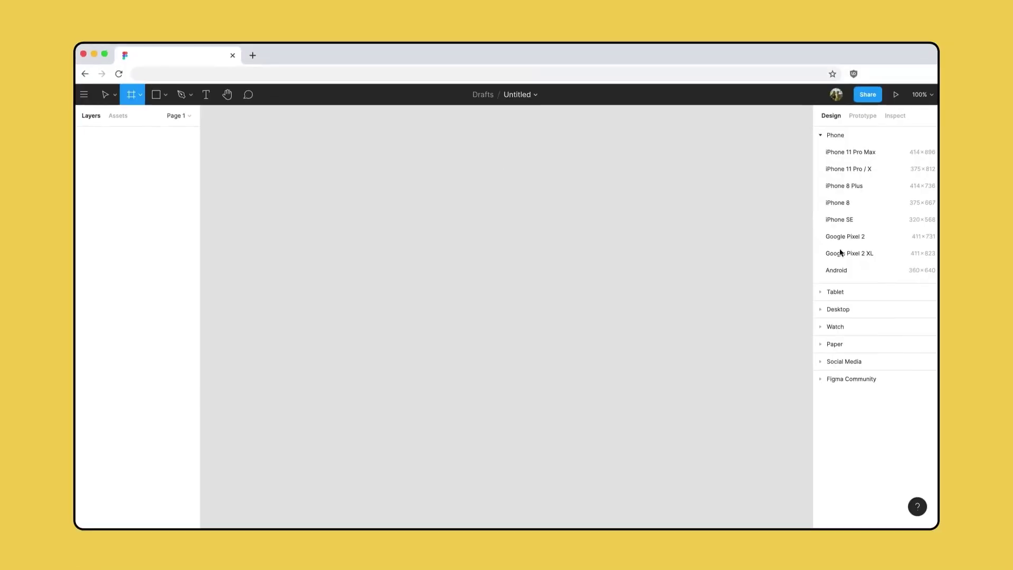
Create a phone-sized frame from a preset and bring up its layer actions for renaming.
click(881, 256)
right_click(146, 134)
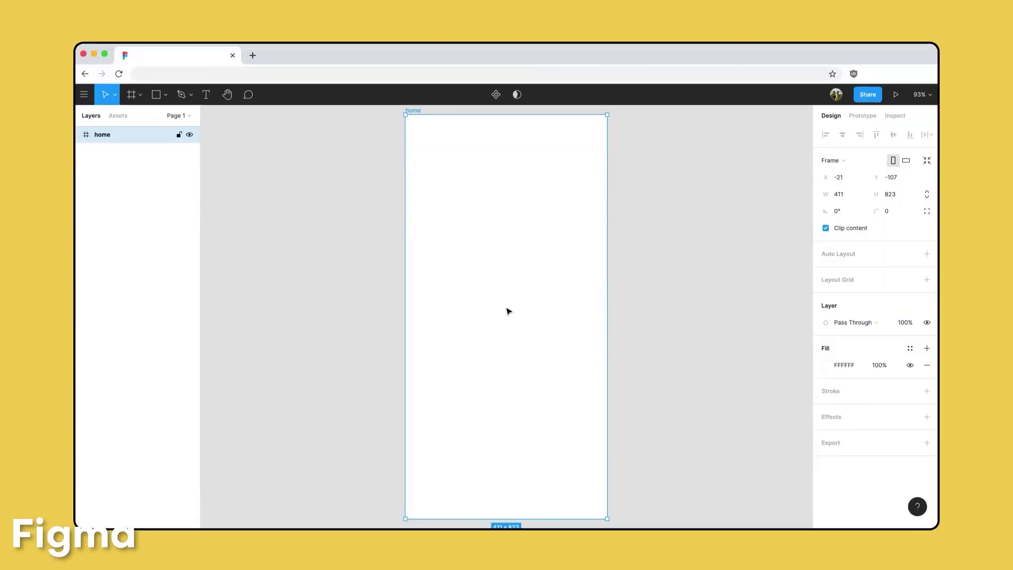
scroll(362, 290, down, 3)
scroll(362, 289, up, 4)
Draw a small outlined square below the large box and duplicate it into a row of three.
key(r)
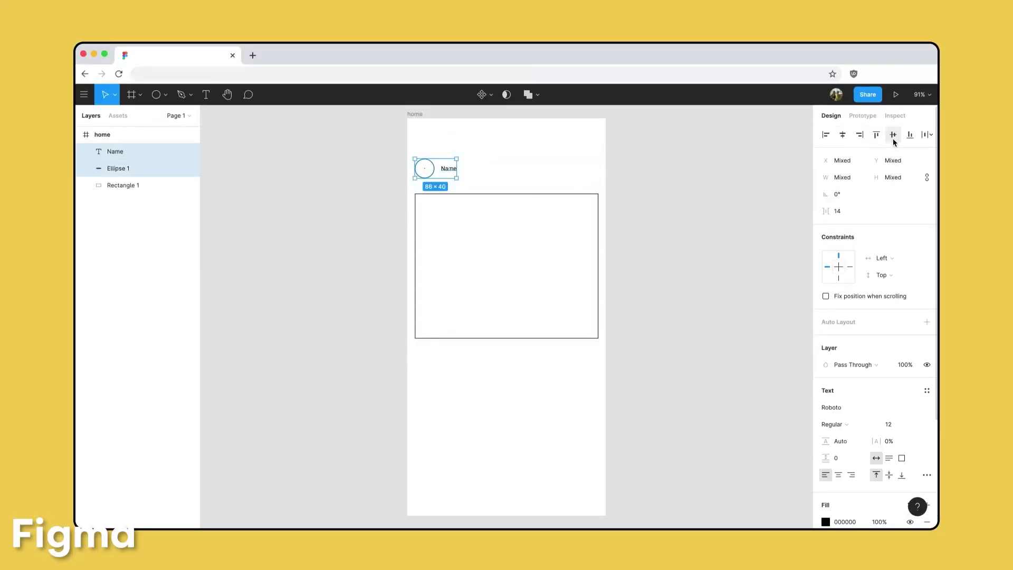
key(r)
drag(418, 346, 433, 357)
click(927, 374)
key(super+d)
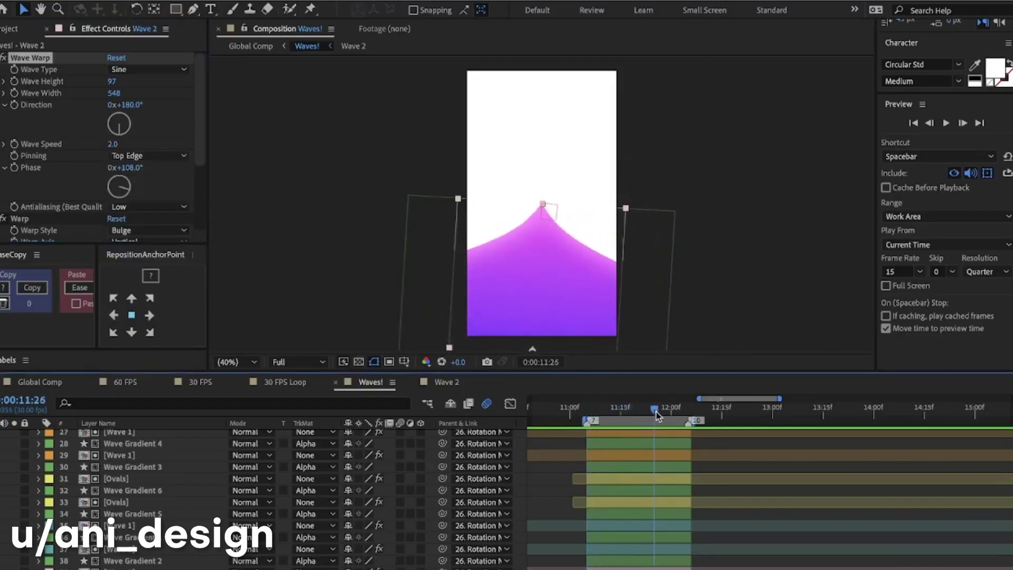
Scrub the Waves! timeline back to about 0:00:11:20, where the purple waves meet.
drag(679, 416, 642, 421)
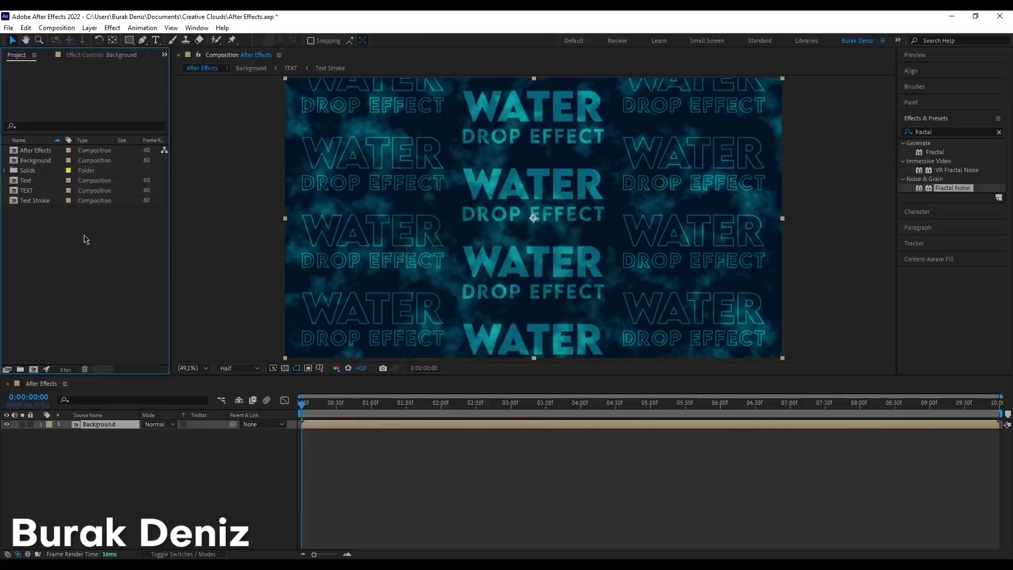
Create a new solid layer named Drops.
right_click(121, 440)
click(280, 330)
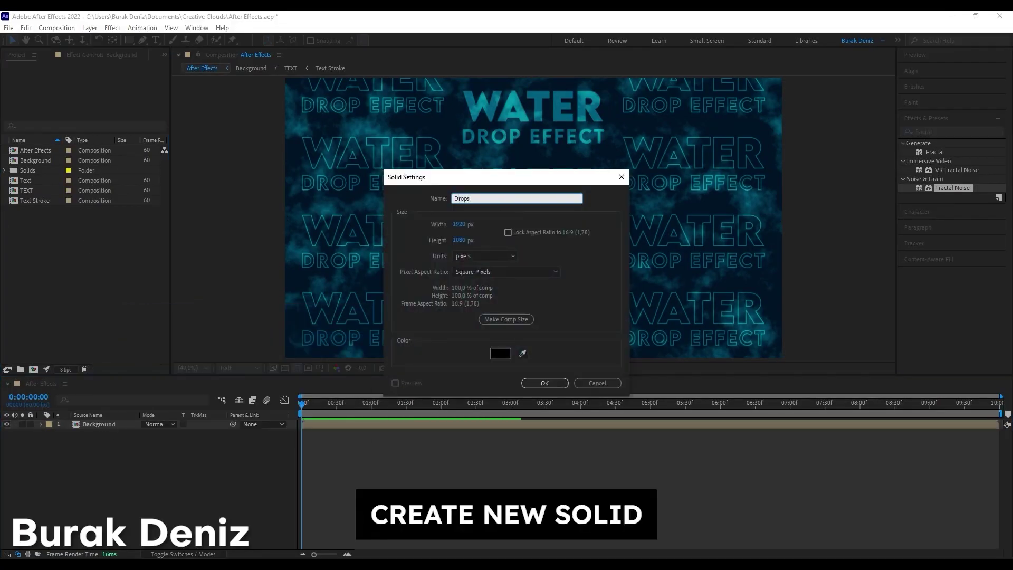
click(501, 353)
key(Return)
Apply Radio Waves to Drops with a white stroke and Frequency 2, then preview it.
click(545, 382)
click(944, 132)
text(radio wa)
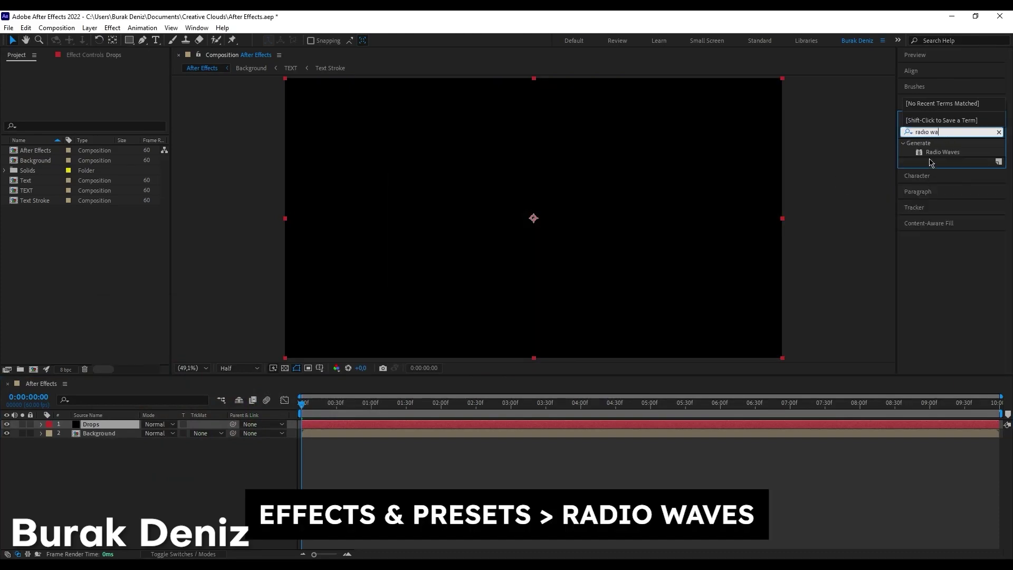
drag(936, 152, 96, 429)
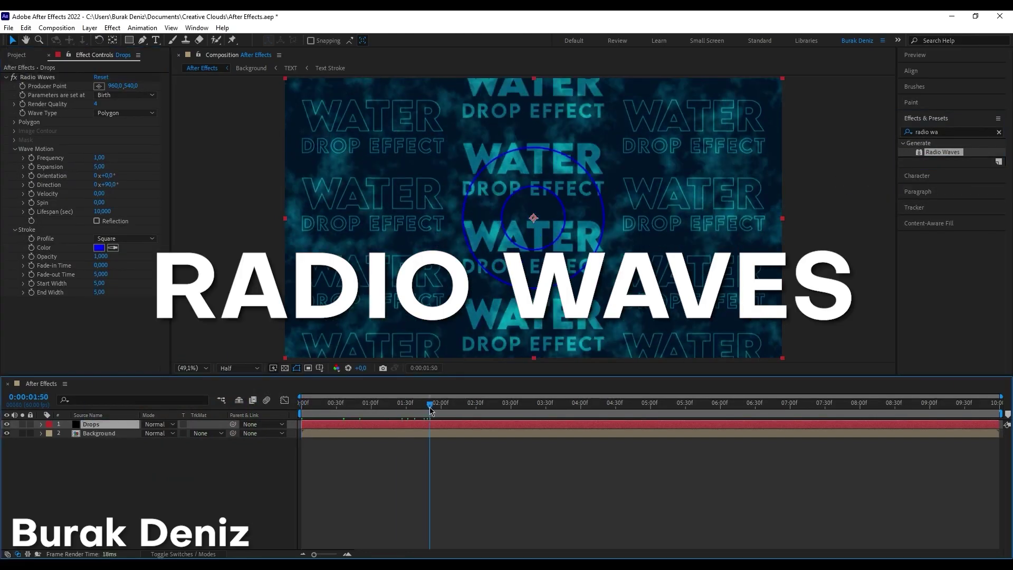
click(100, 247)
key(Return)
text(2)
key(Tab)
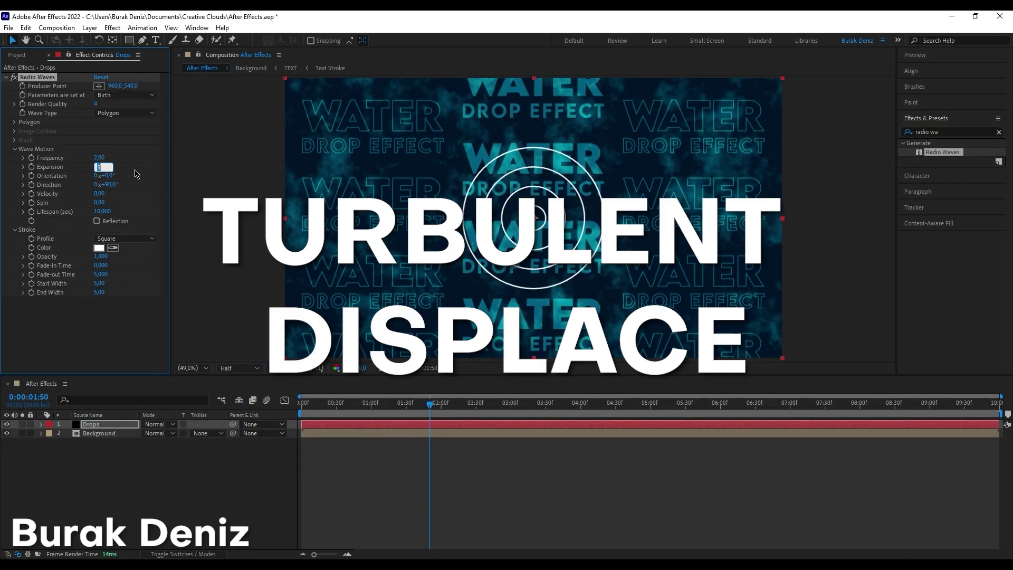
click(406, 408)
key(space)
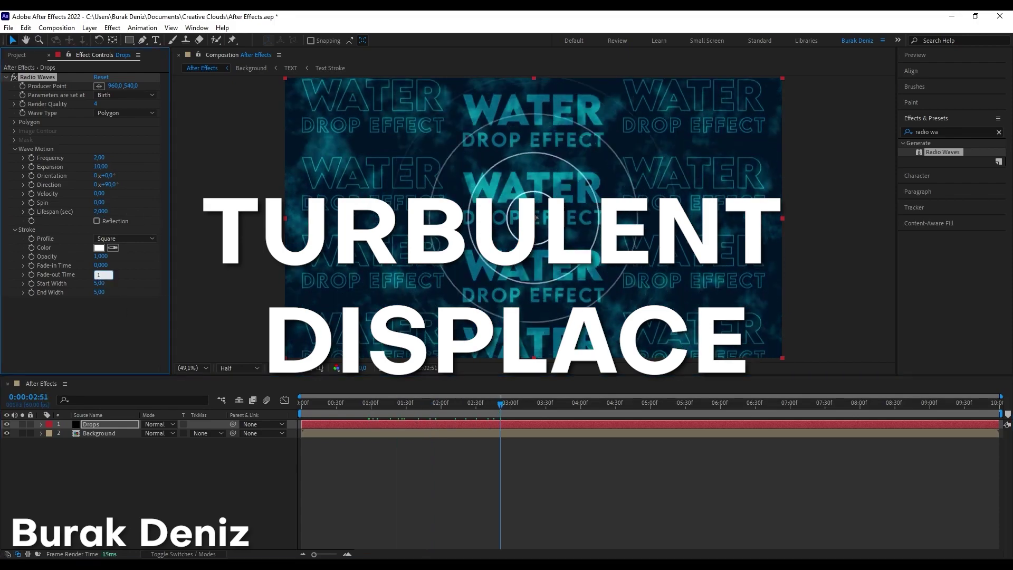
Set Start Width to 100 and give Producer Point a wiggle(1,1000) expression.
text(100)
key(Return)
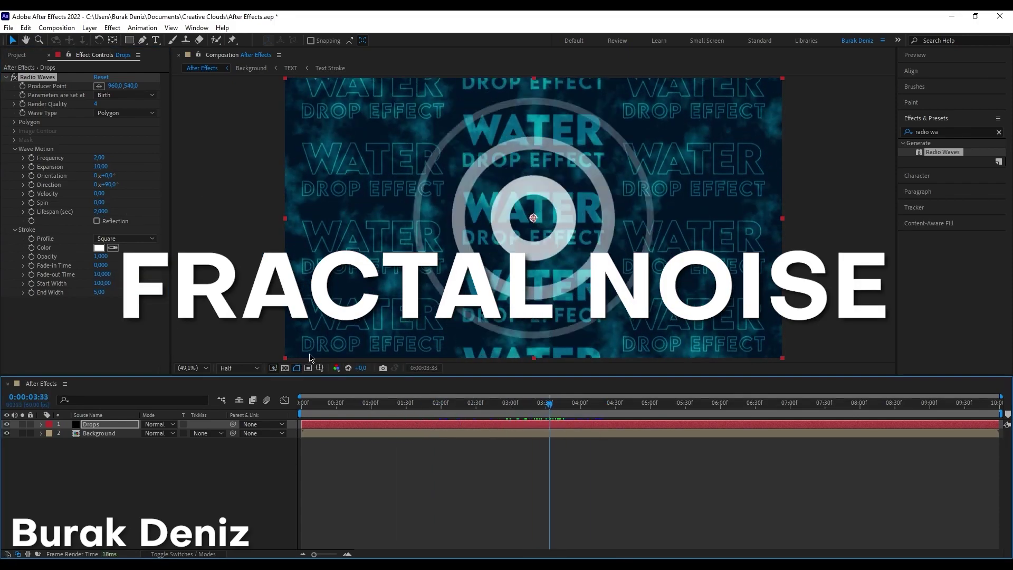
alt+click(23, 86)
text(wiggle(1,1000))
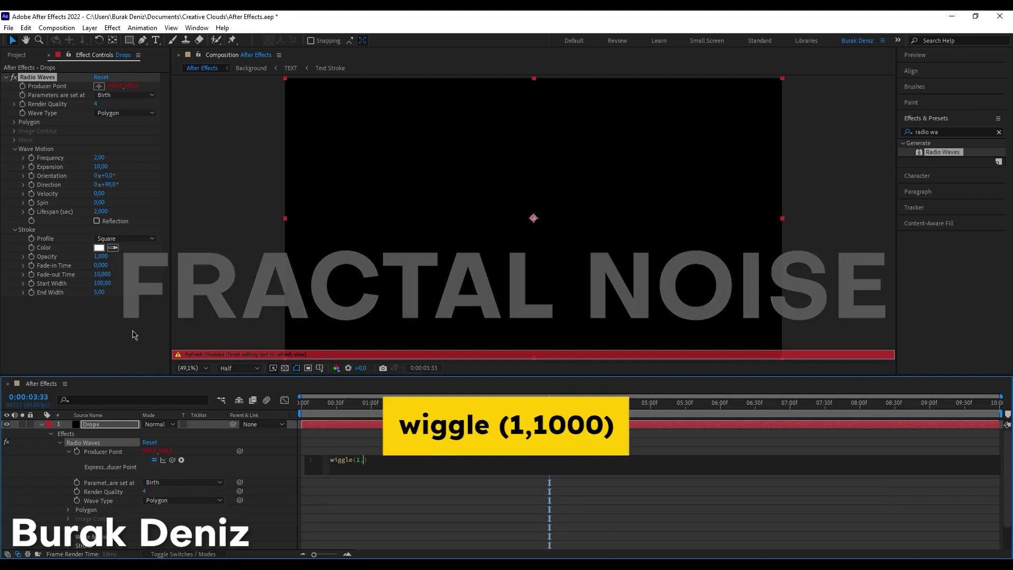
click(407, 525)
key(u)
mouse_move(549, 404)
mouse_down()
mouse_move(475, 417)
mouse_move(553, 418)
mouse_up()
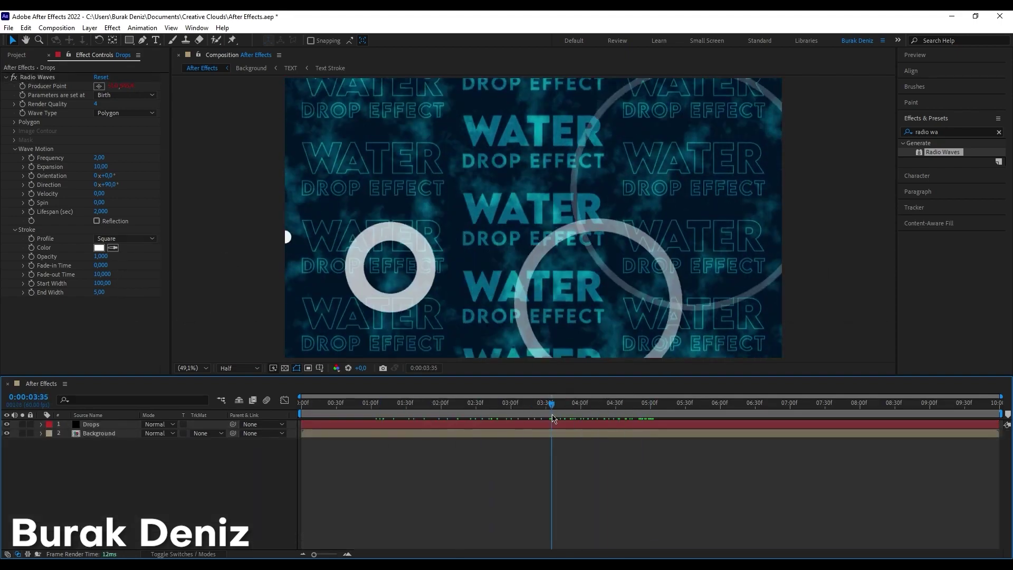
Add Turbulent Displace and CC Radial Fast Blur to Drops and adjust the blur Amount.
text(turbu)
drag(374, 278, 374, 278)
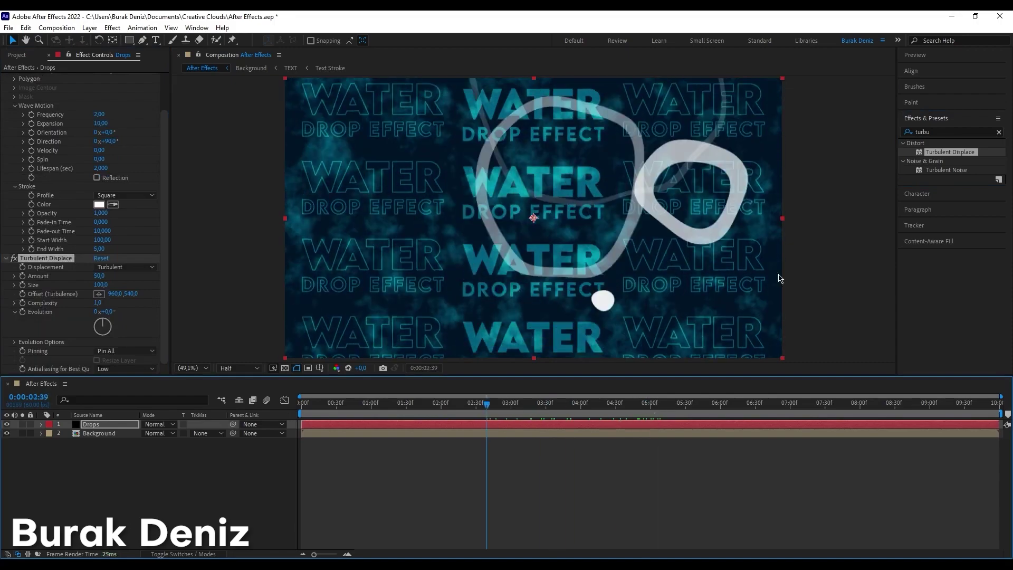
text(cc radi)
drag(951, 161, 855, 196)
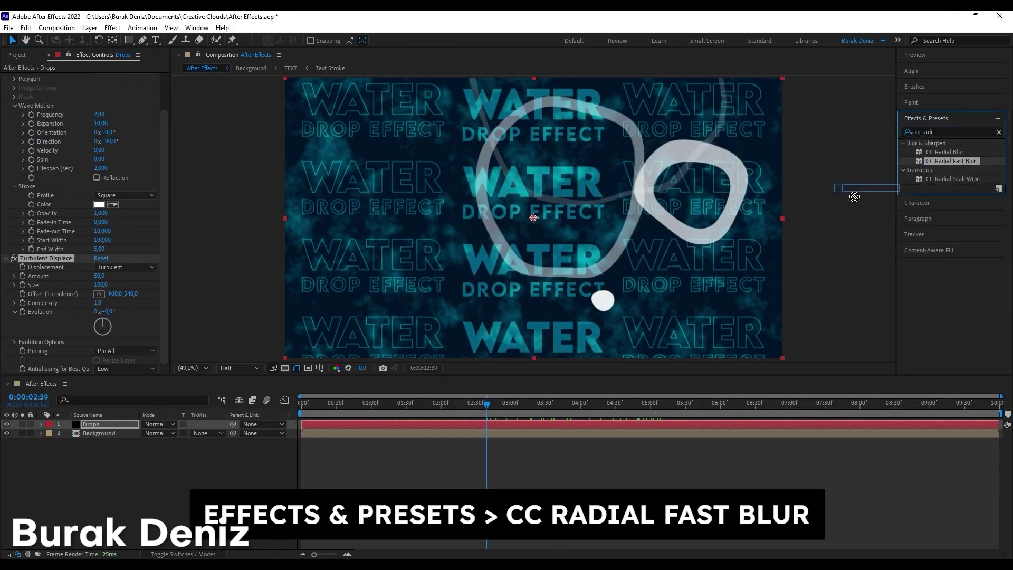
click(99, 360)
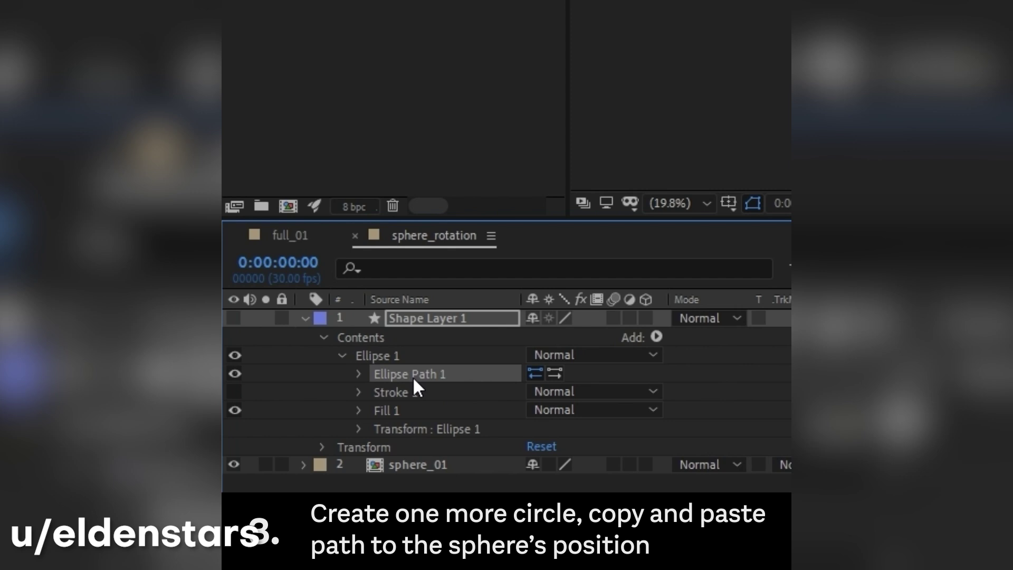
Convert the ellipse path to Bezier, target sphere_01's Position, and set CC Ball Action twist to Radius.
right_click(412, 376)
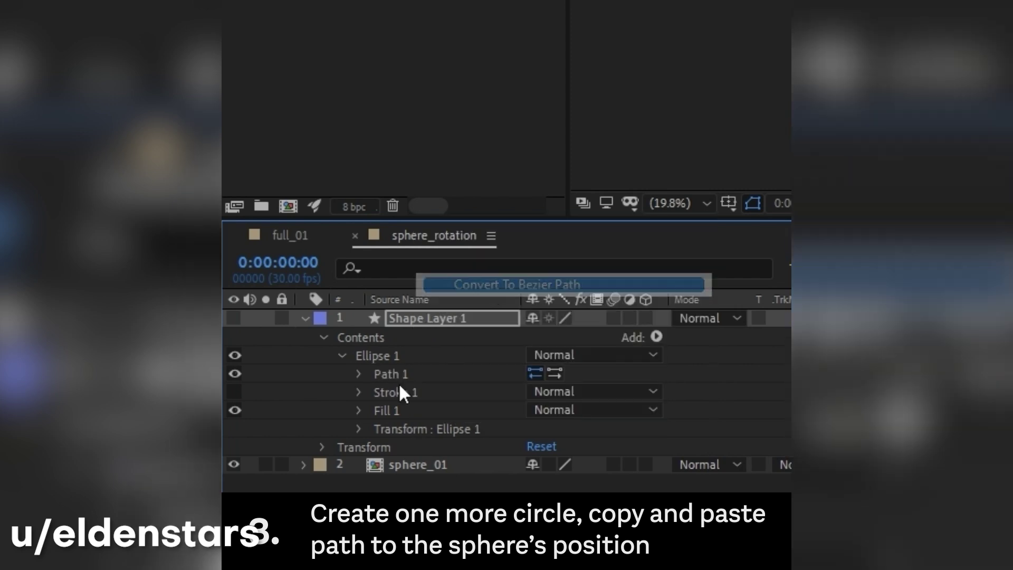
click(498, 283)
click(429, 464)
key(p)
click(408, 457)
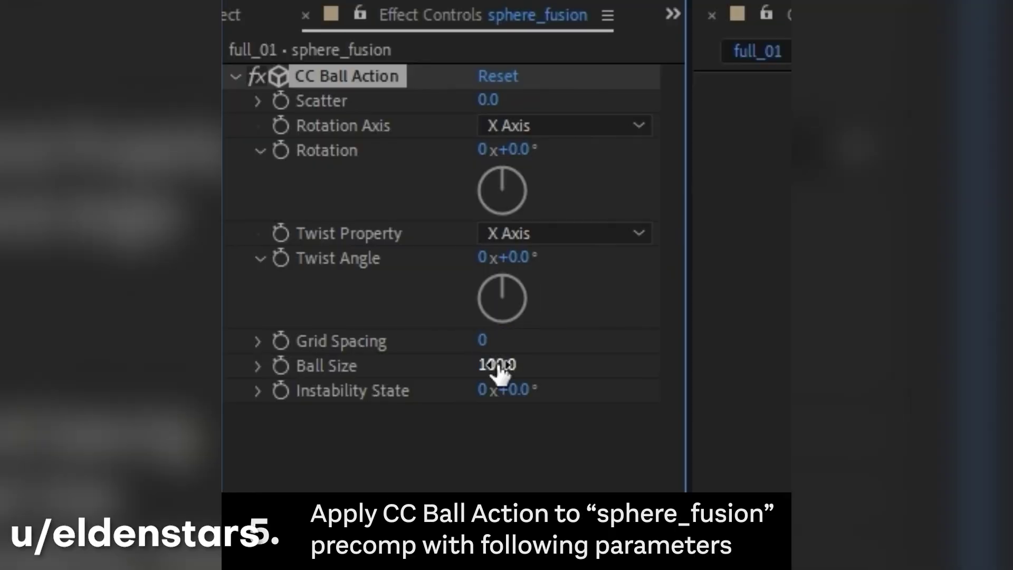
click(583, 235)
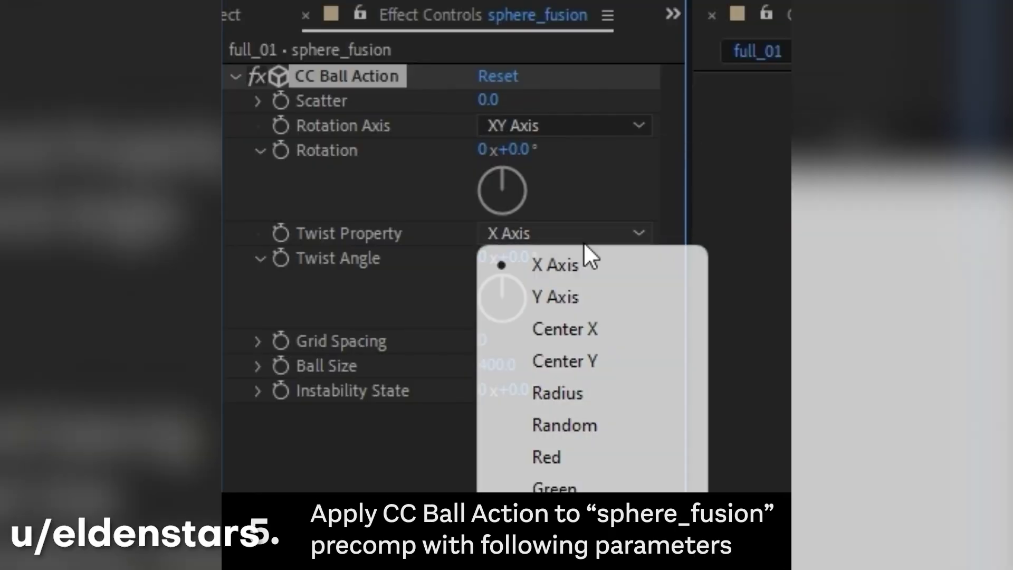
click(554, 393)
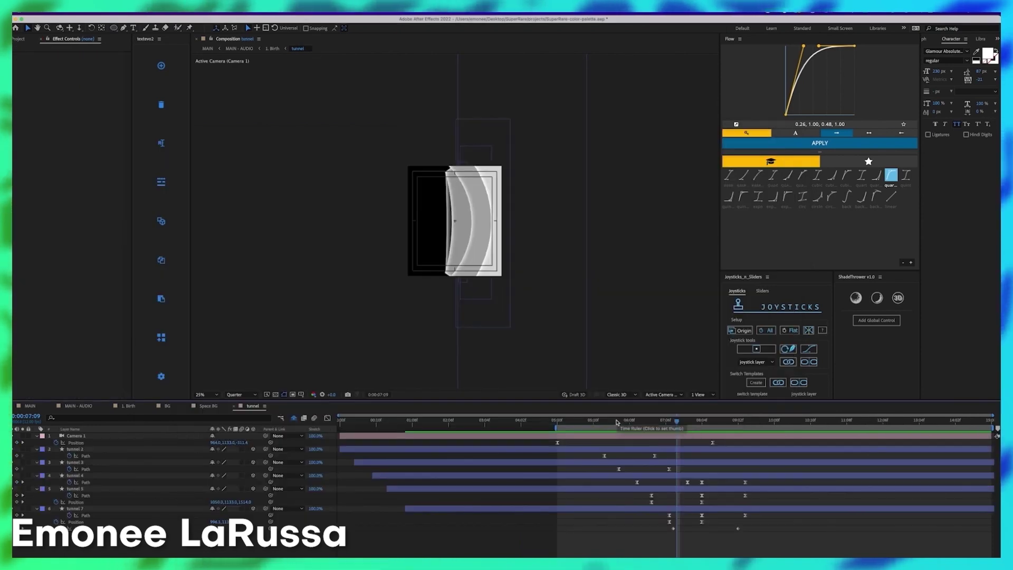
Switch to the 1. Birth composition, select the tunnel layer, and move back to about 5:09.
click(272, 48)
click(82, 548)
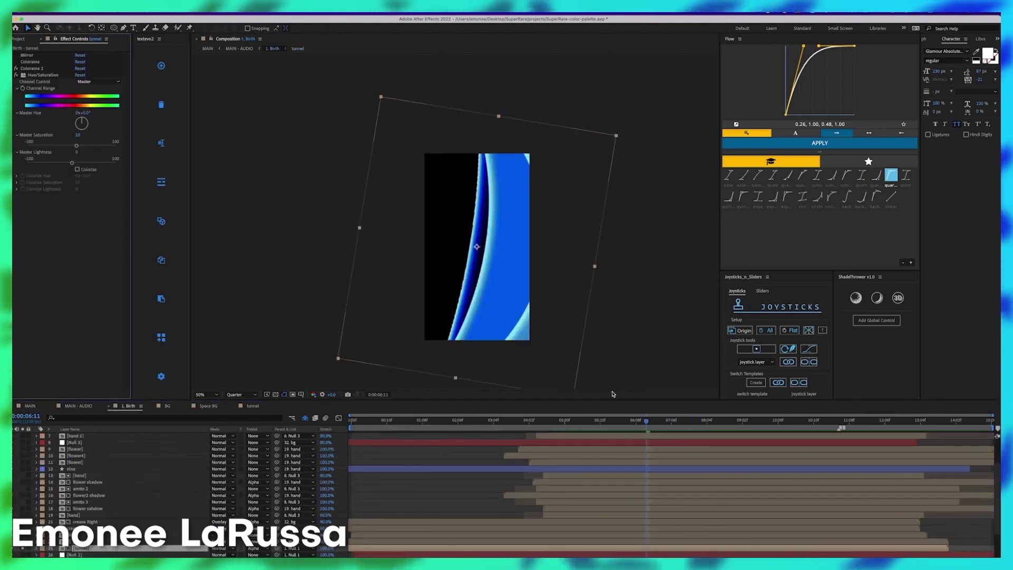
click(604, 427)
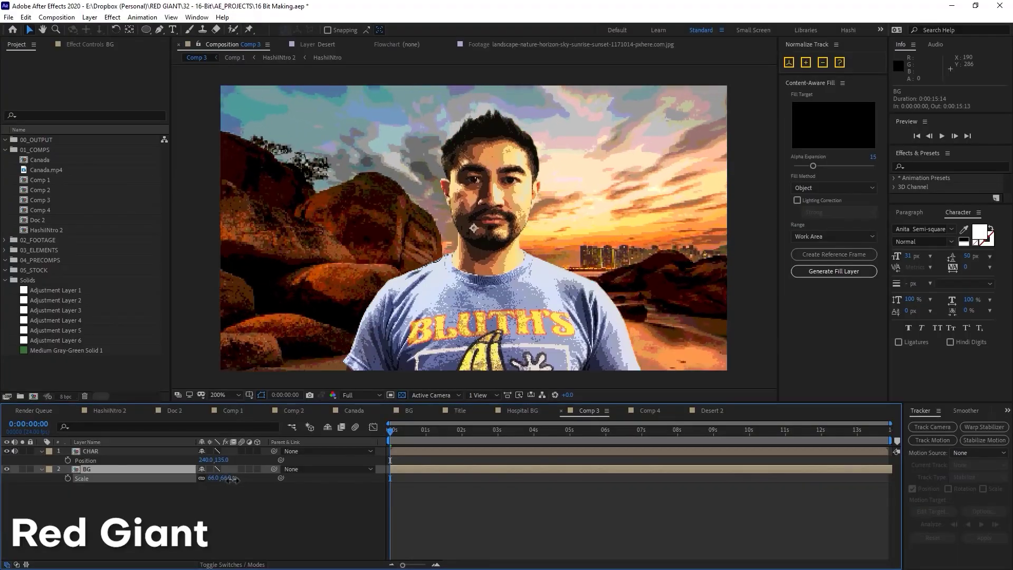
Preview CHAR's slide-in animation, then add an expression to CHAR's Position.
key(space)
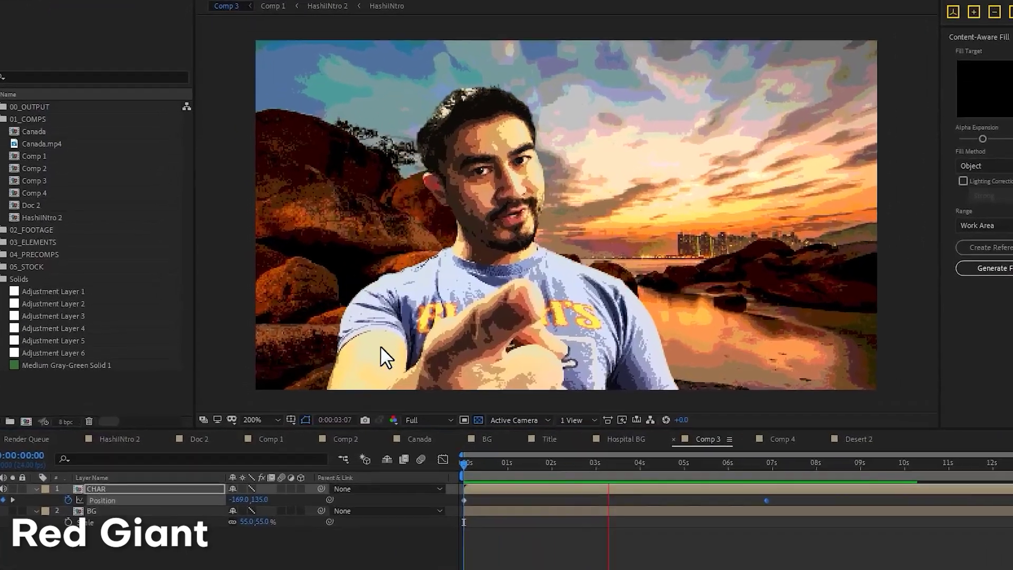
key(space)
key(space)
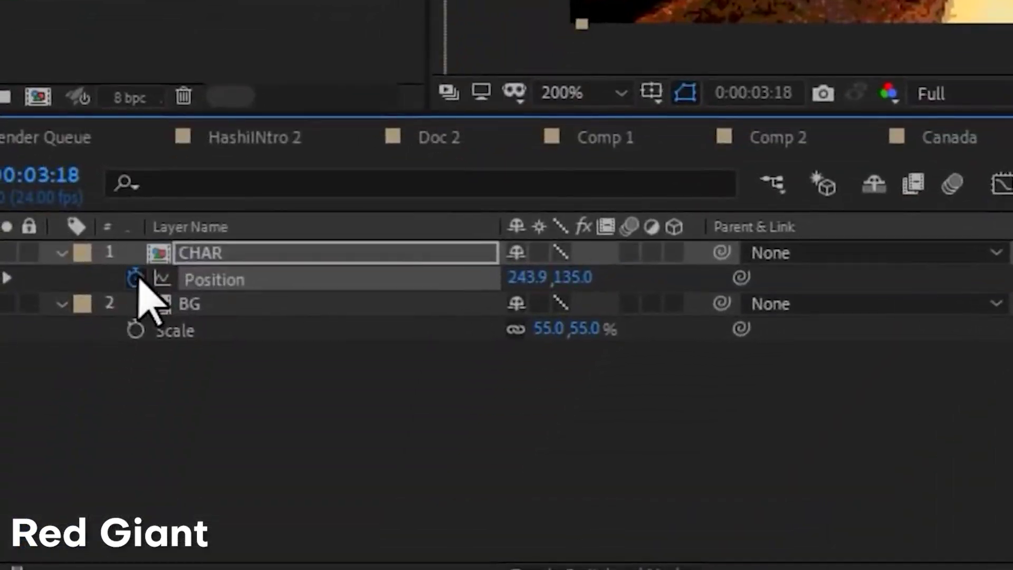
alt+click(135, 277)
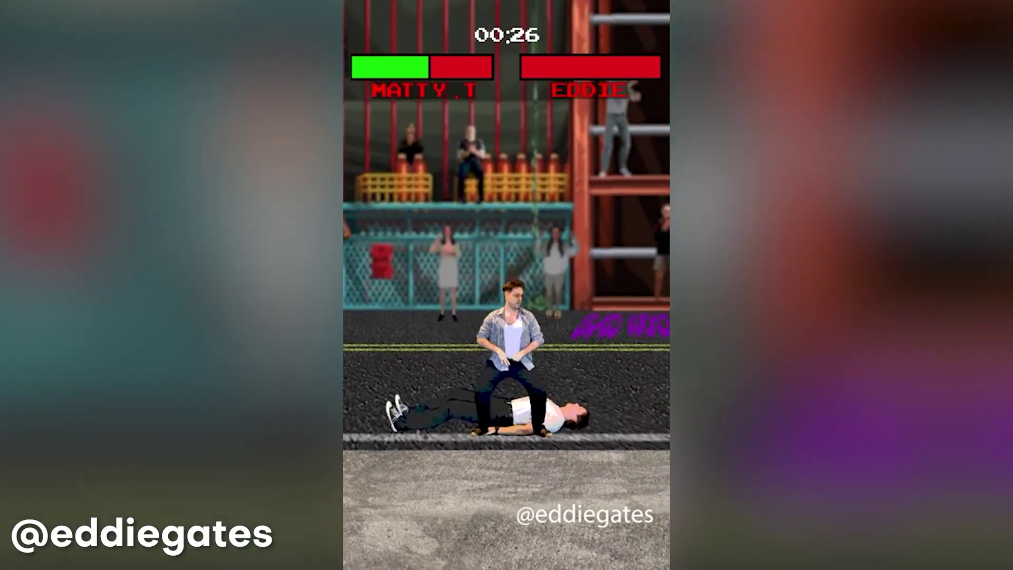